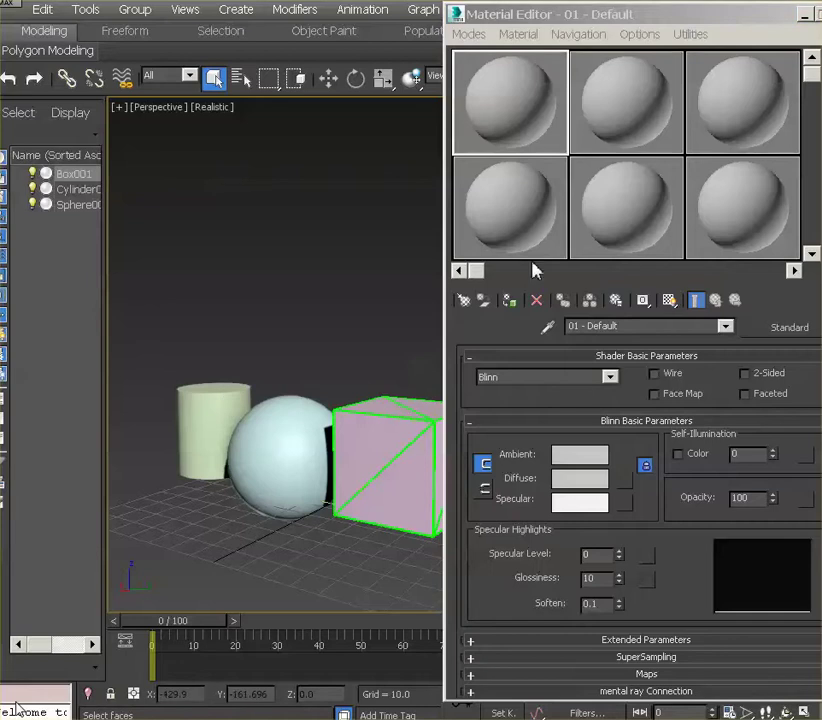
- Drag the Material Editor down and left so the Modify panel and viewport objects are visible
left_click_drag(620, 18, 632, 490)
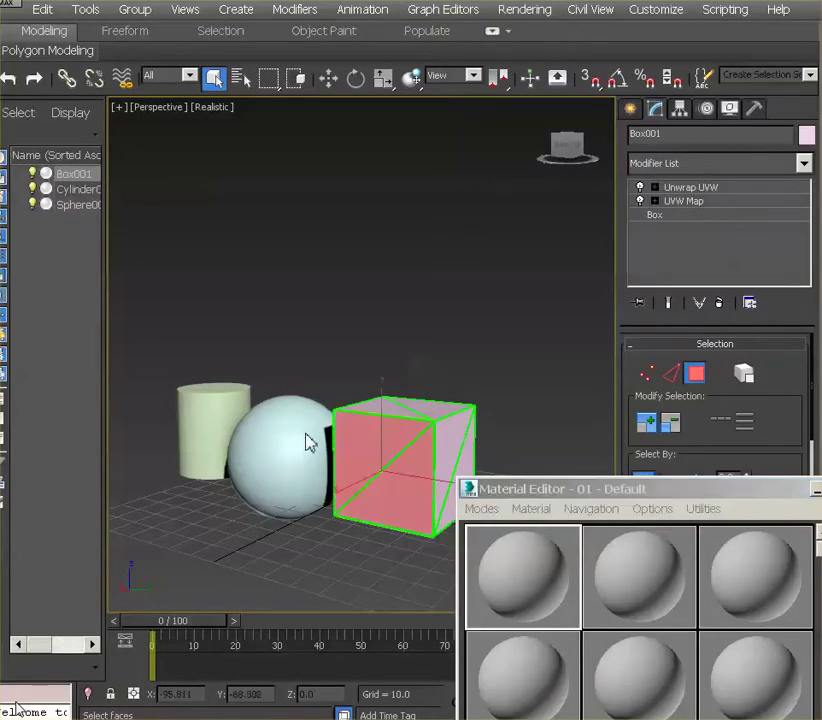
right_click(295, 440)
left_click(291, 437)
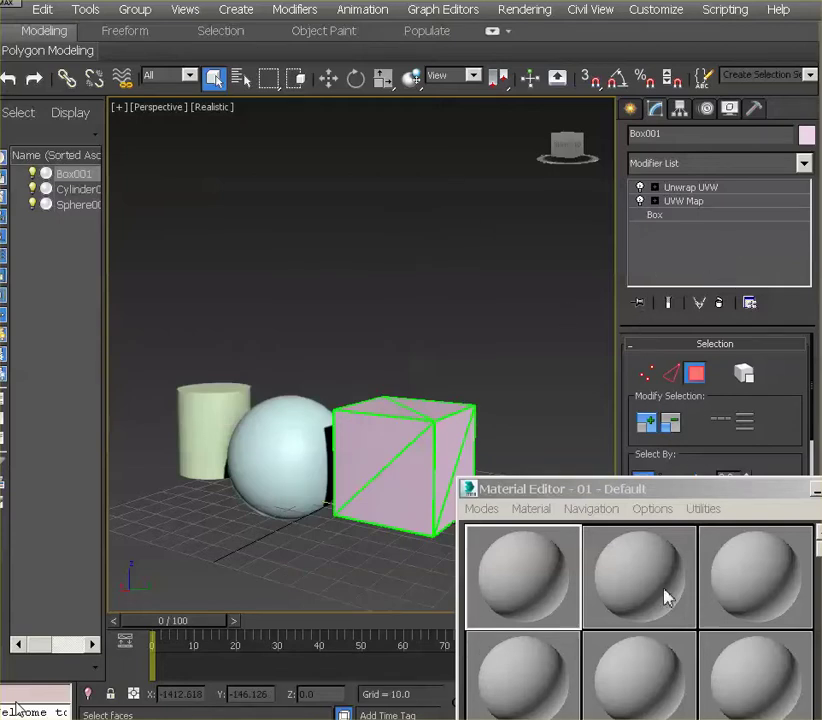
left_click_drag(734, 495, 177, 502)
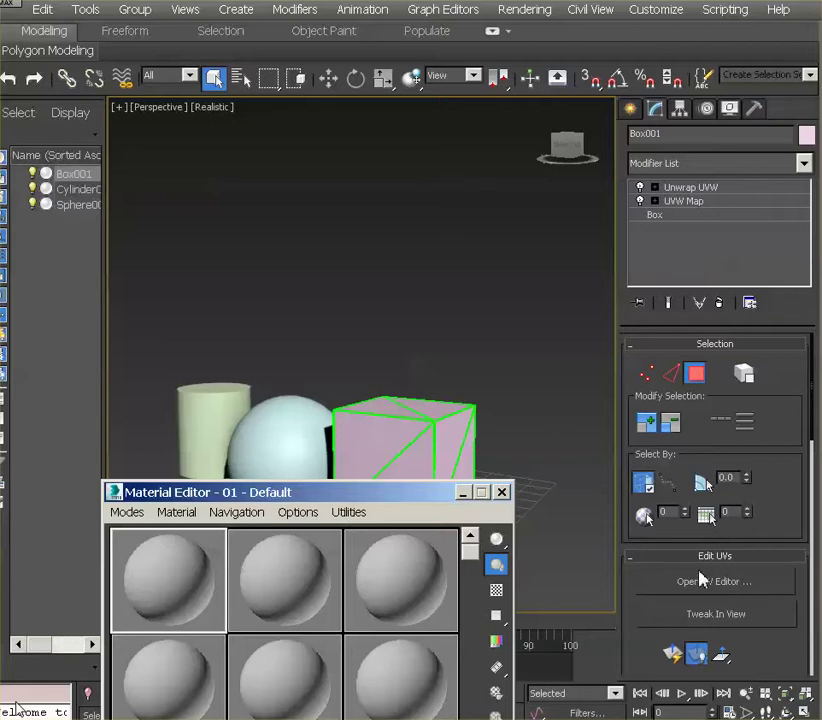
- Clear the box's polygon selection, pick the cylinder, and shift the Material Editor aside
left_click(426, 415)
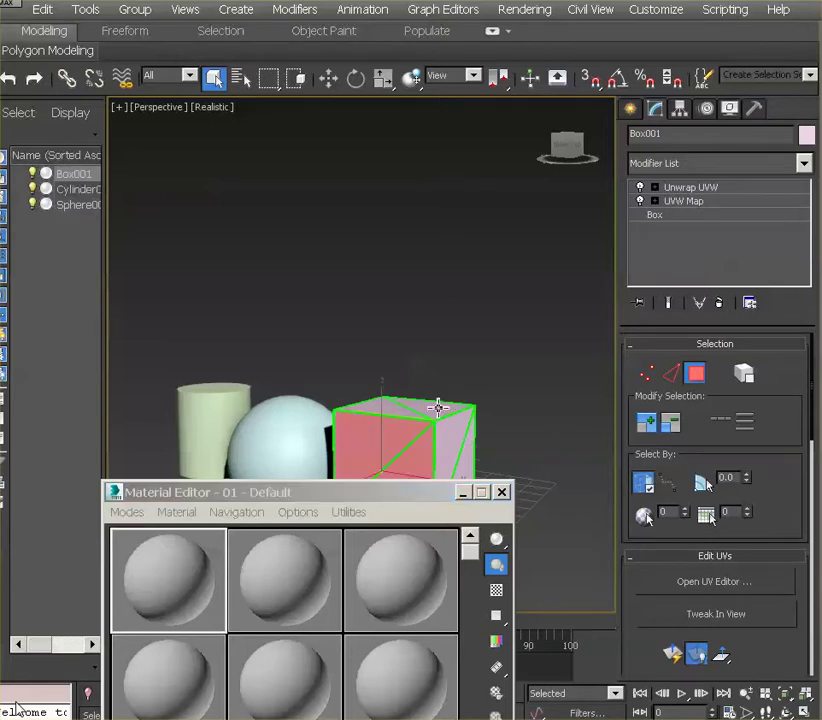
right_click(437, 410)
left_click(405, 436)
left_click(262, 444)
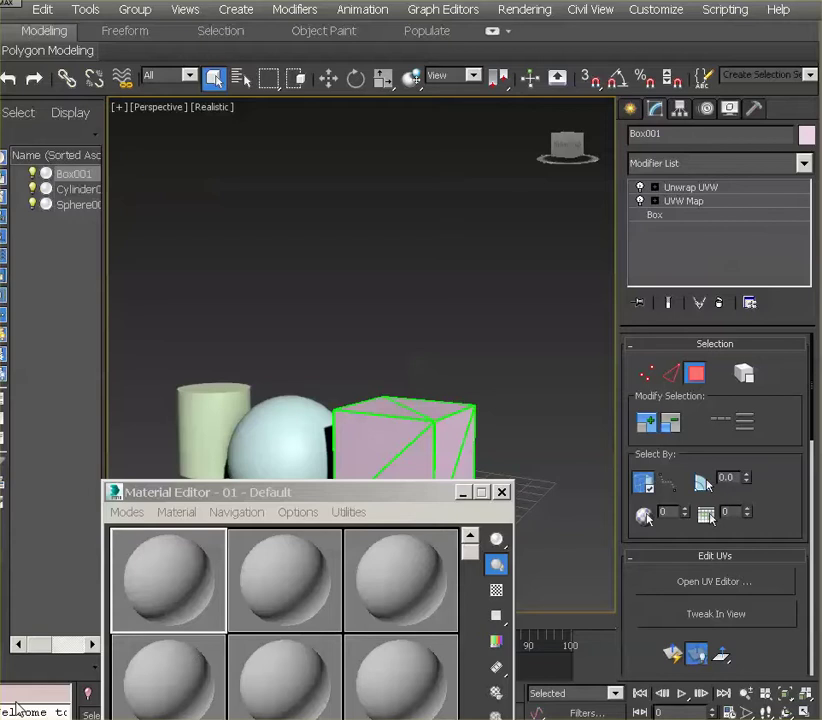
left_click(212, 425)
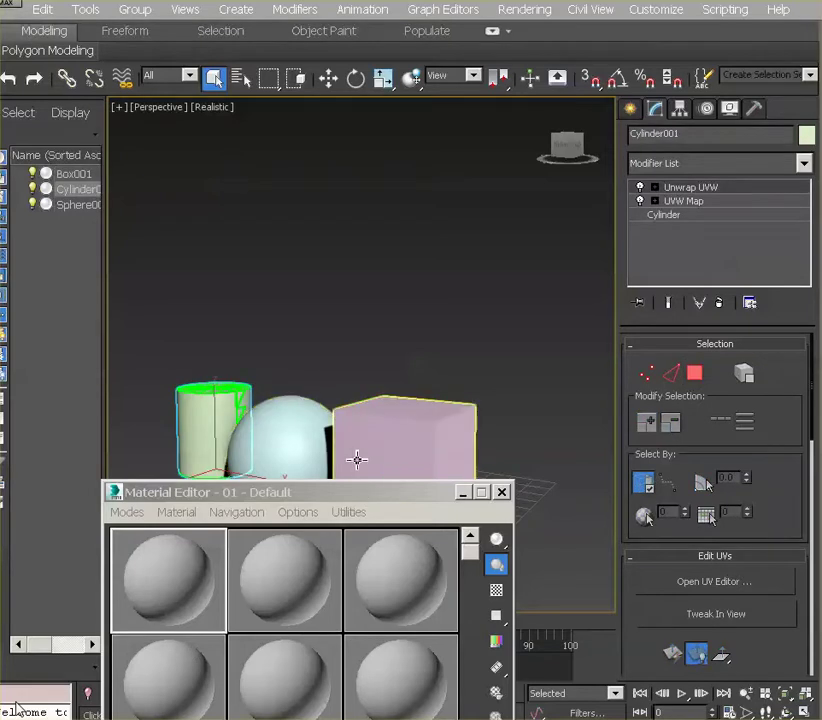
left_click_drag(372, 501, 475, 527)
- Select the box, cylinder and sphere together with Ctrl+A
left_click(389, 409)
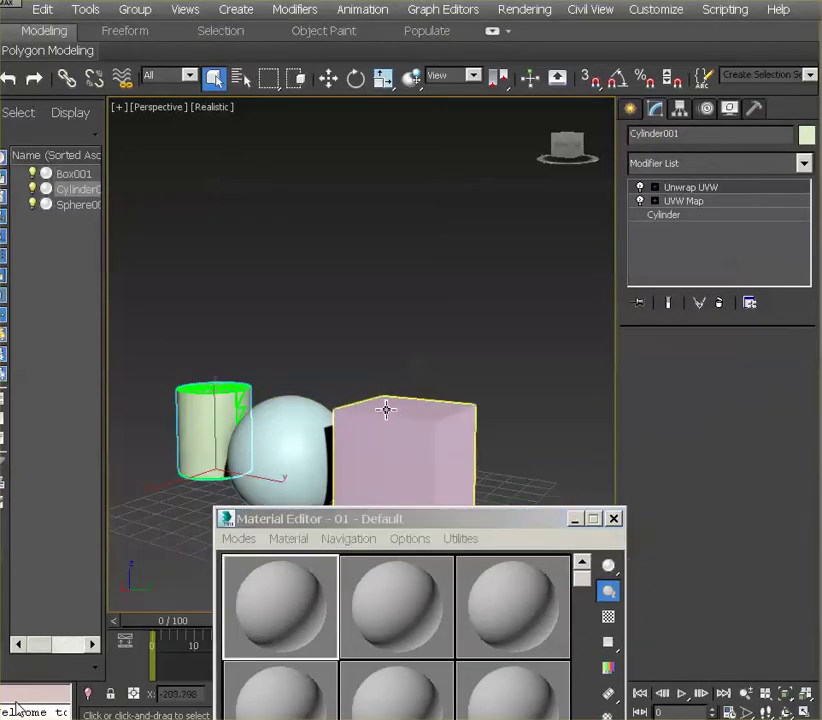
key("ctrl+z")
left_click(291, 432)
left_click(385, 426)
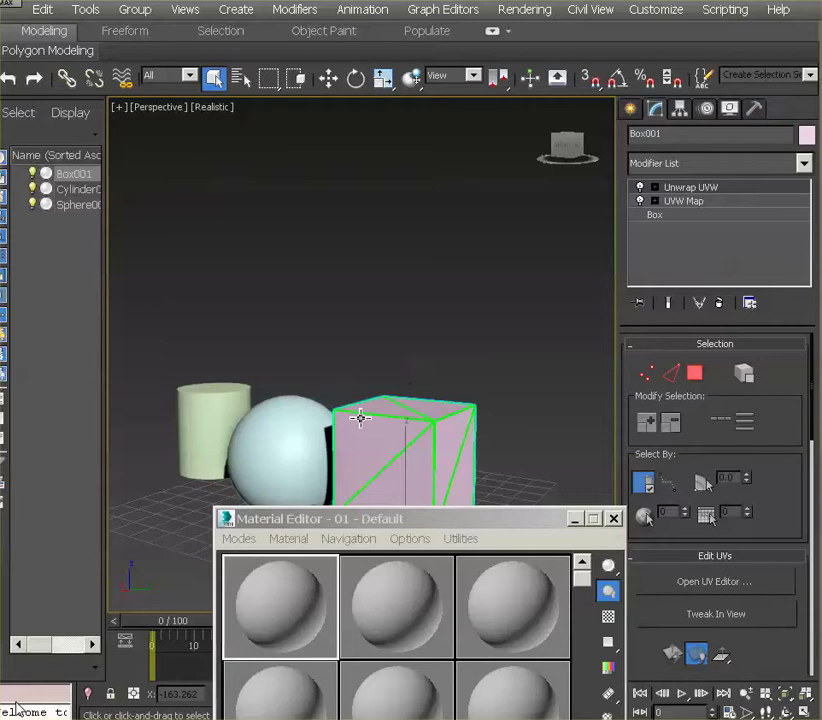
left_click(268, 436)
left_click(210, 390)
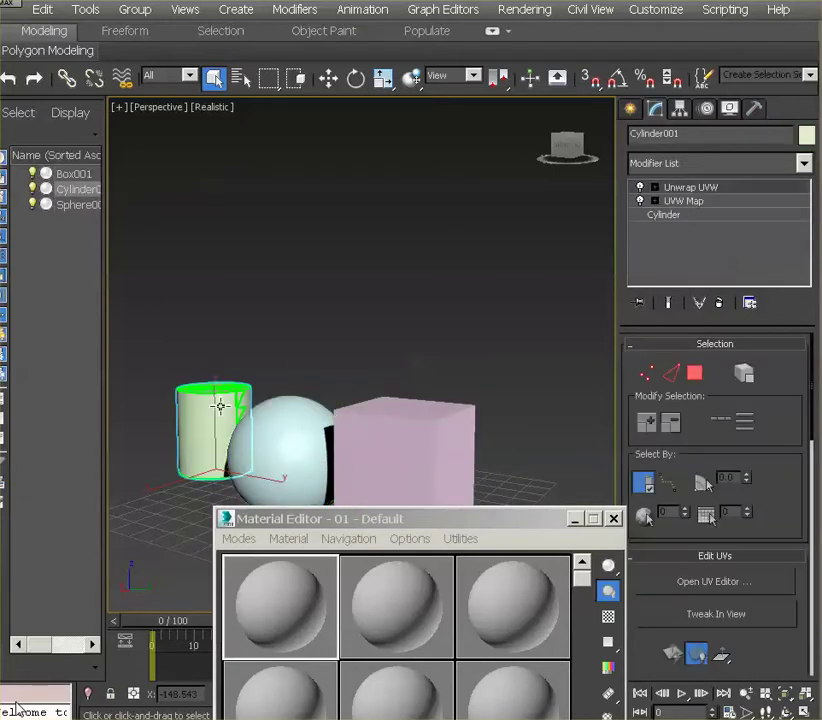
key("ctrl+a")
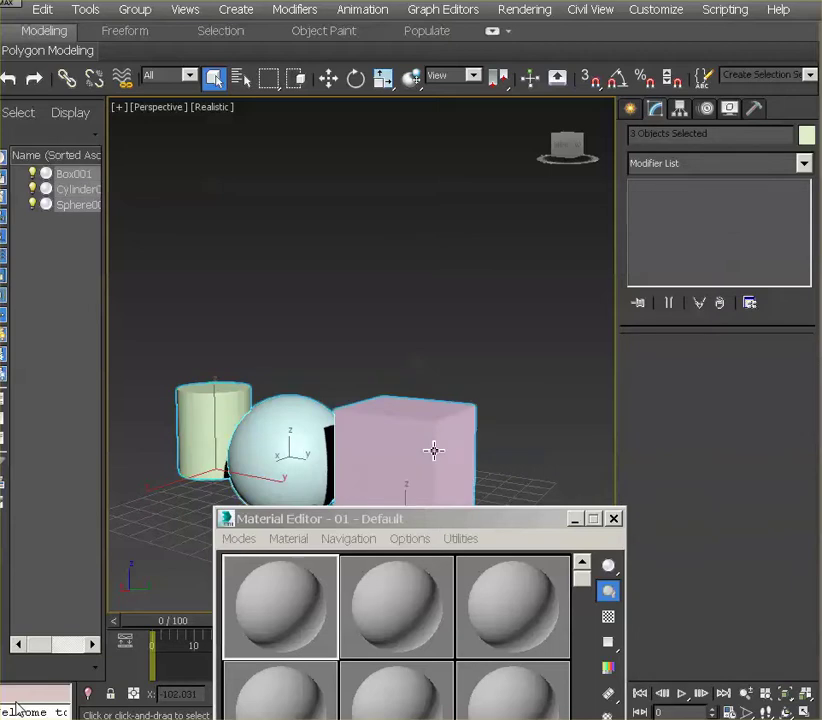
- Raise the Material Editor and assign 01 - Default to the box, cylinder and sphere
left_click_drag(407, 527, 612, 95)
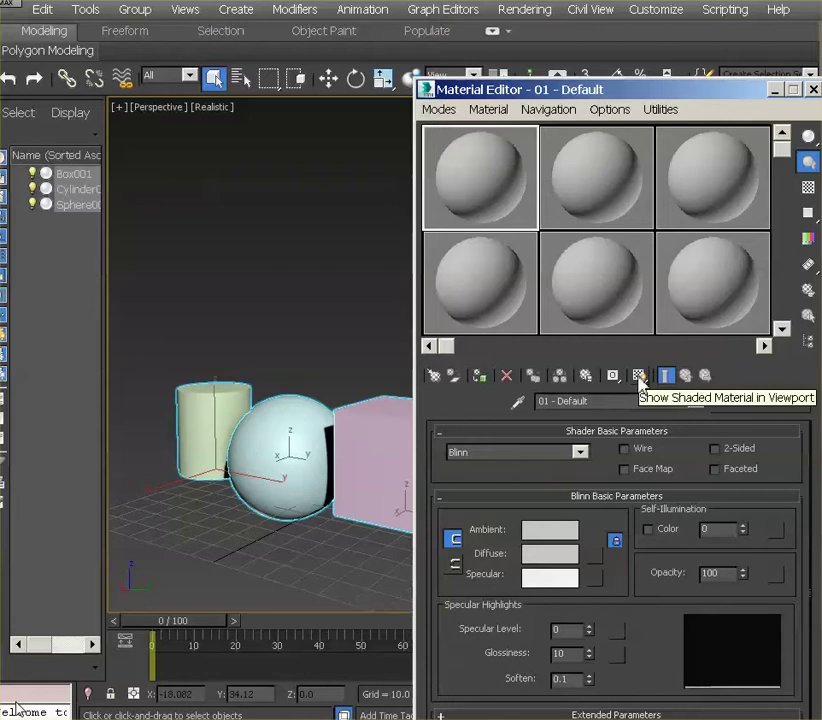
left_click(481, 377)
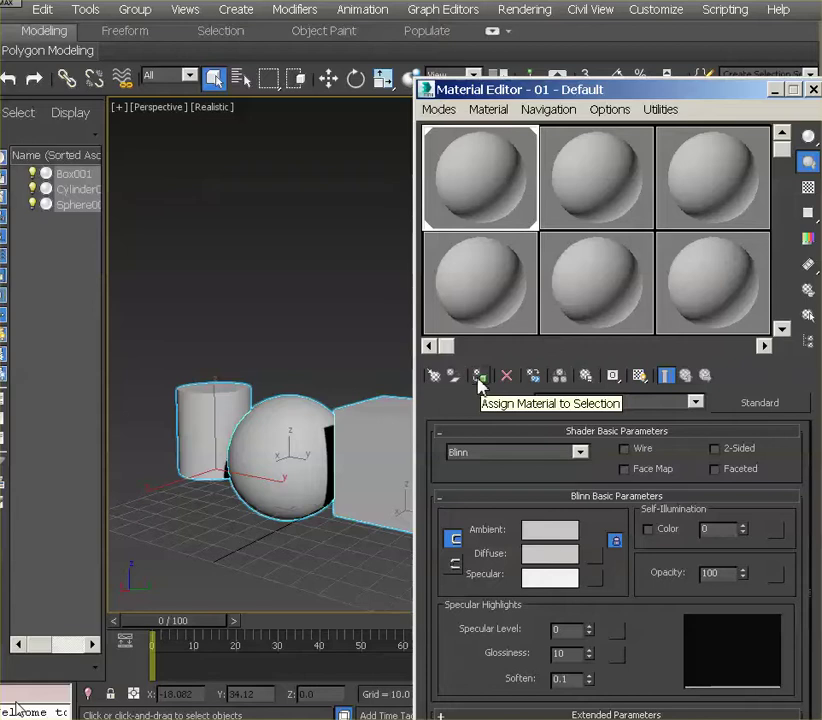
- Use a Checker map for the 01 - Default material's diffuse colour
left_click(594, 556)
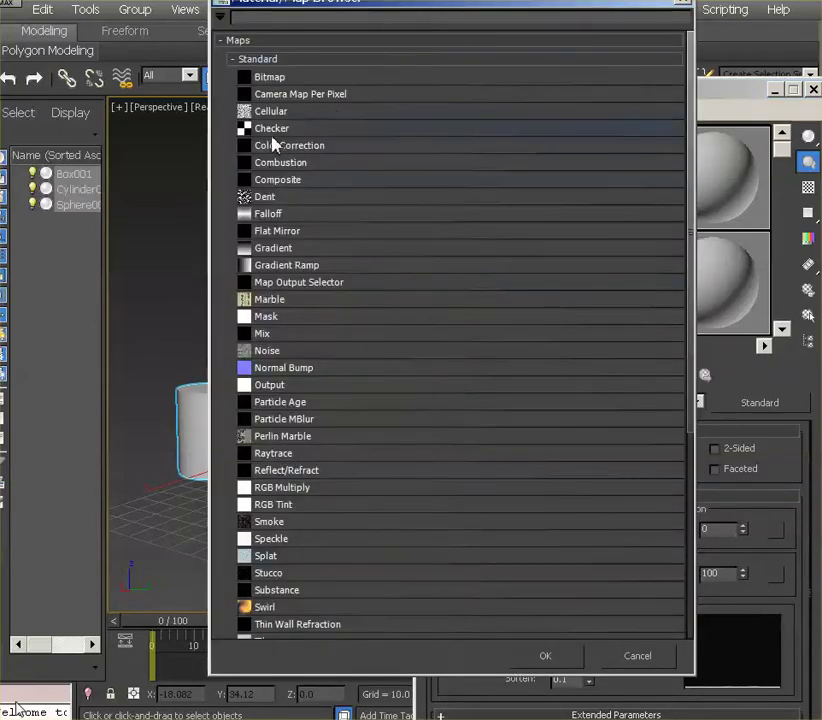
left_click(283, 136)
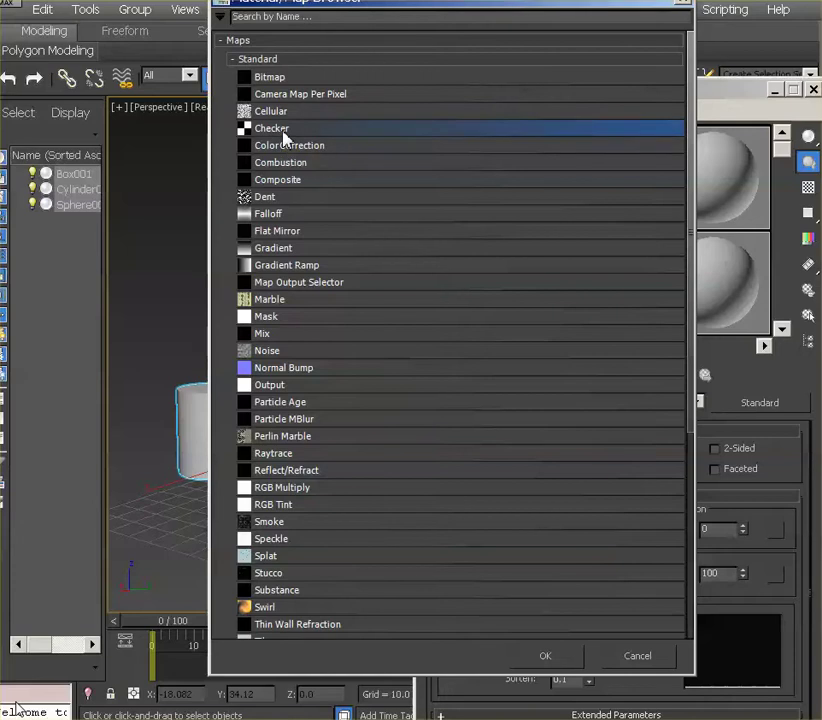
left_click(567, 662)
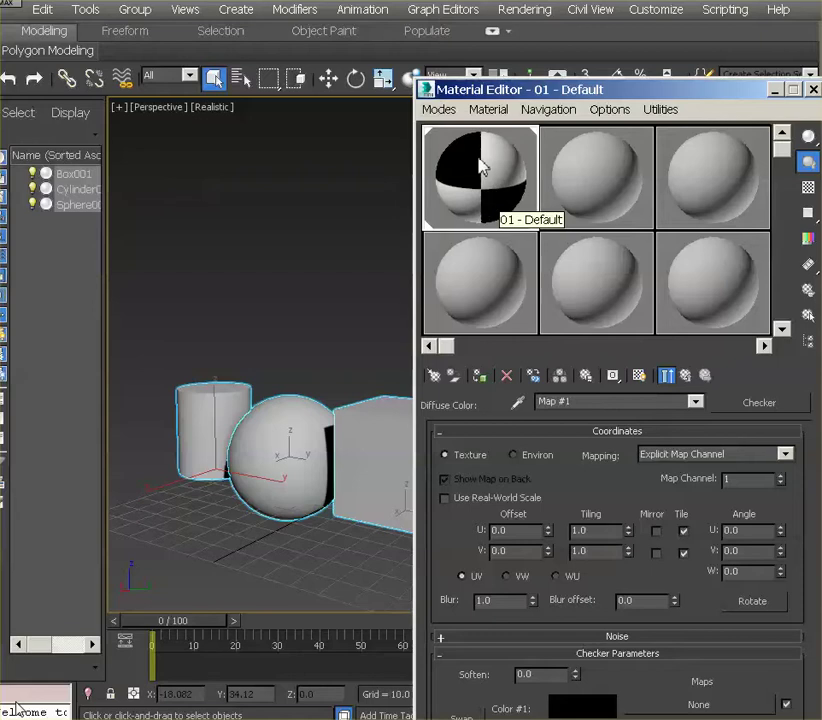
- Show the checker material in the viewport and orbit the Perspective view to frame all three objects
left_click(639, 377)
left_click_drag(642, 90, 661, 22)
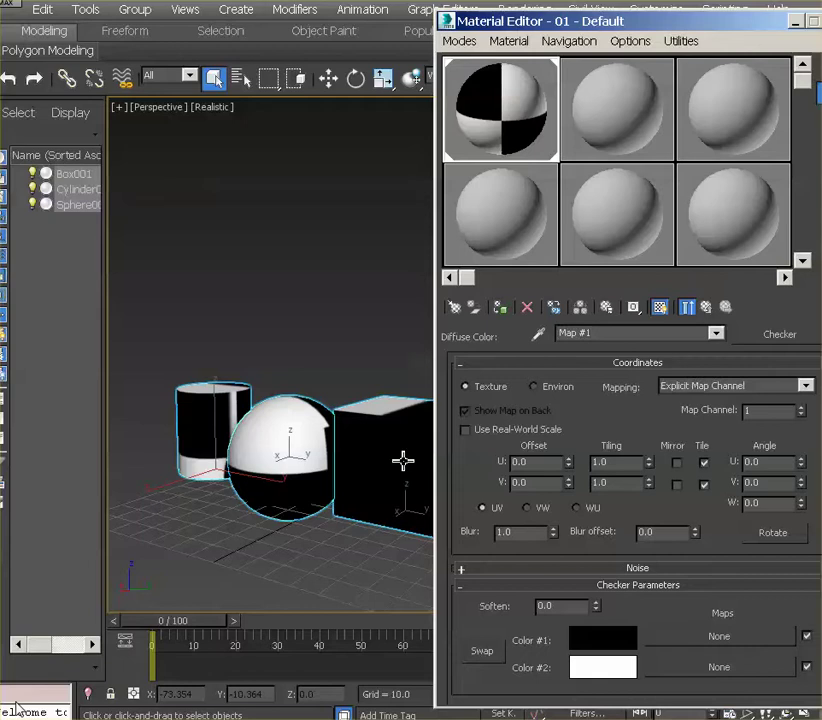
key("ctrl+r")
left_click_drag(352, 408, 319, 440)
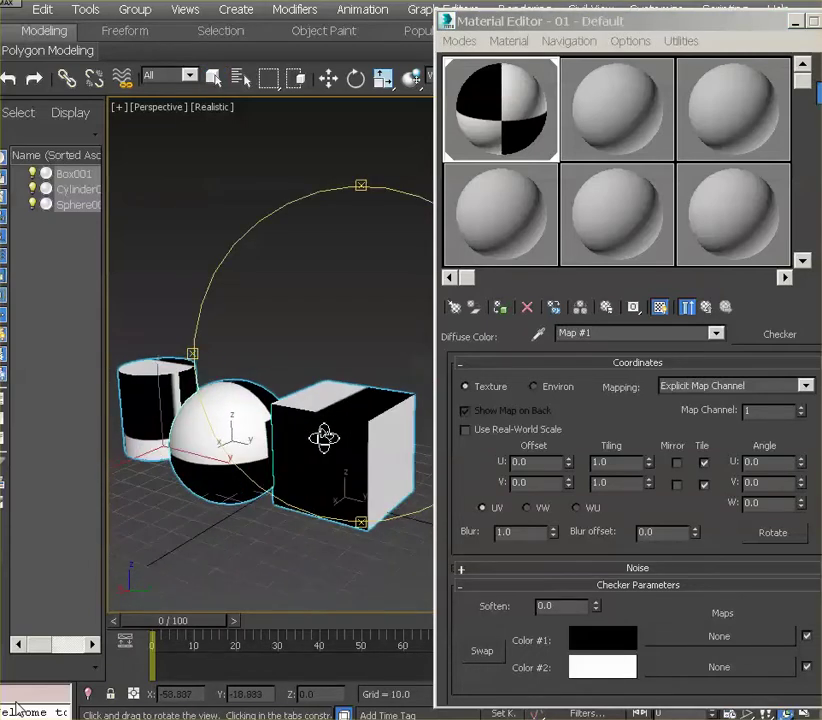
right_click(323, 437)
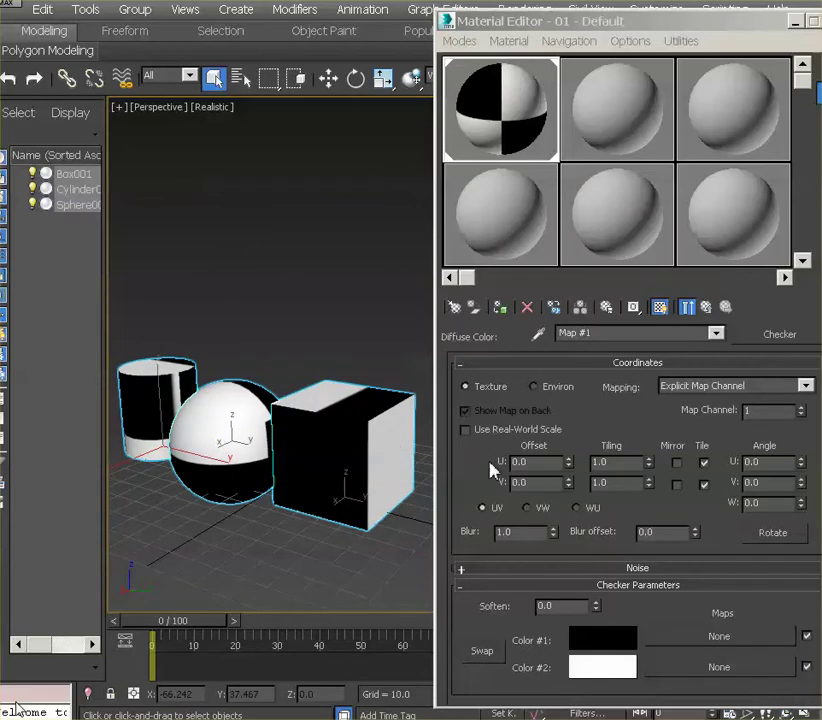
- Set the Checker map's Tiling U and Tiling V both to 10.0
double_click(597, 462)
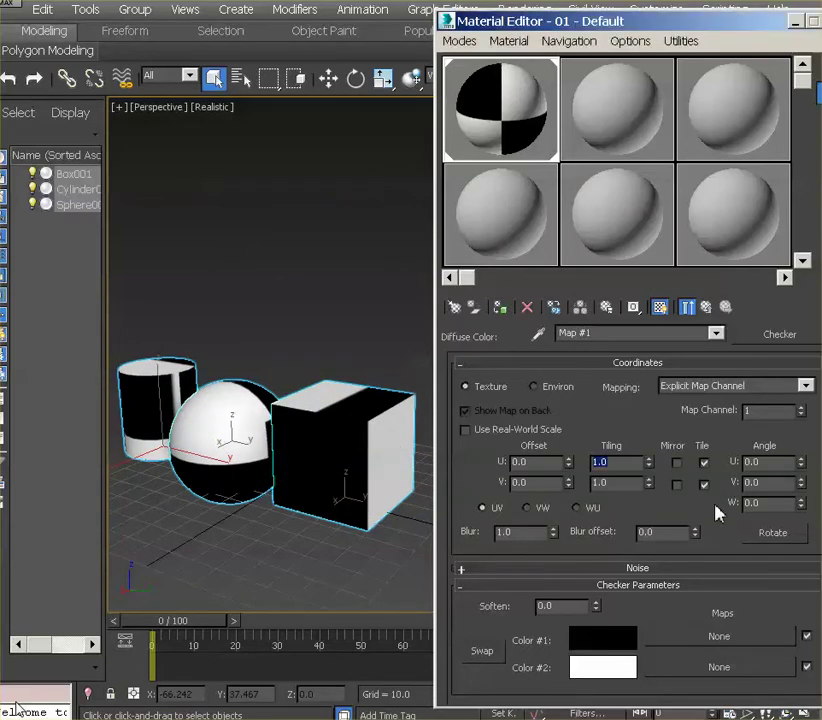
type("10")
key("Tab")
type("1")
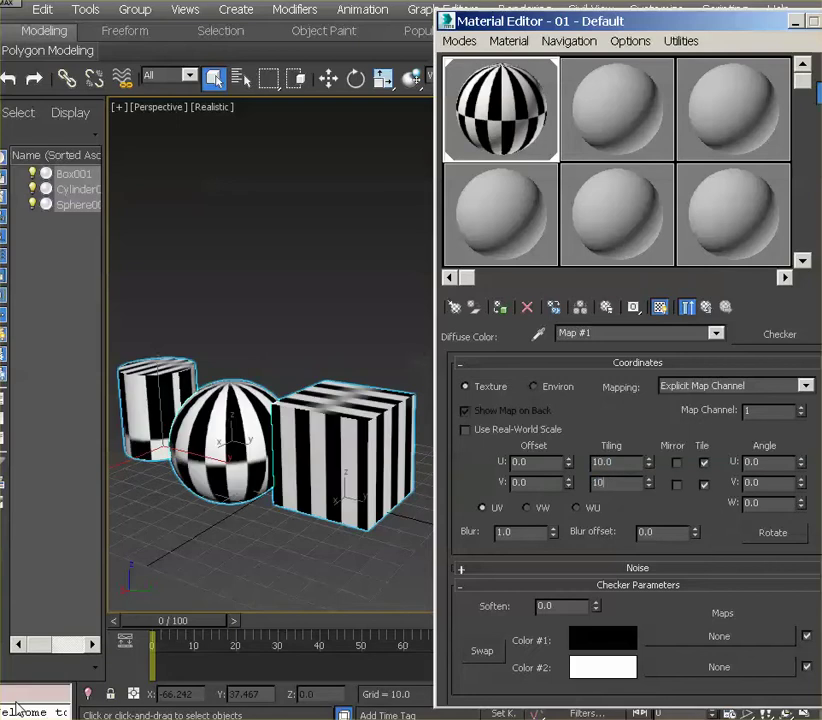
type("0")
key("Return")
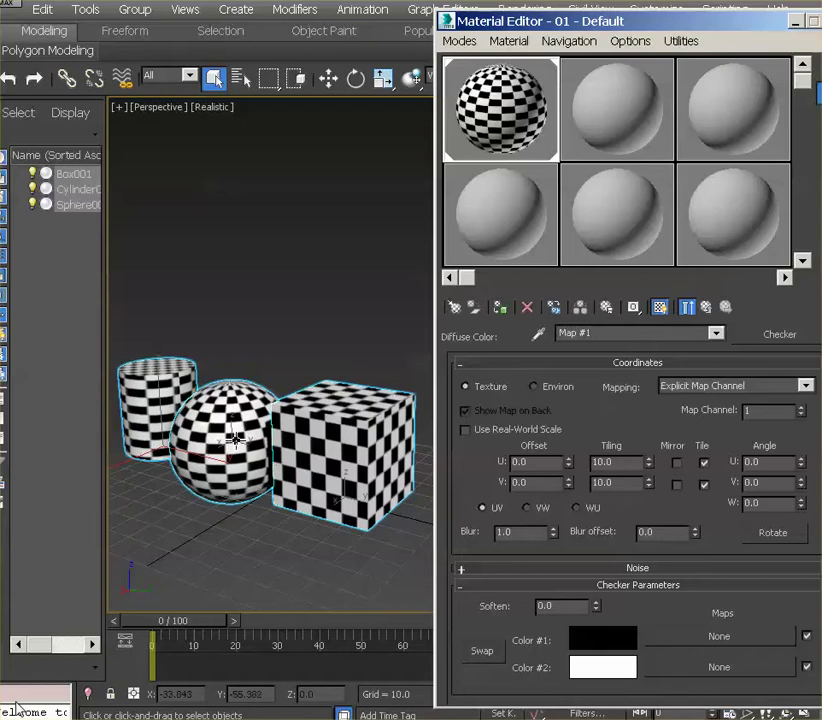
- Select the sphere and change the checker tiling to U 15.0 and V 10.0
left_click(246, 440)
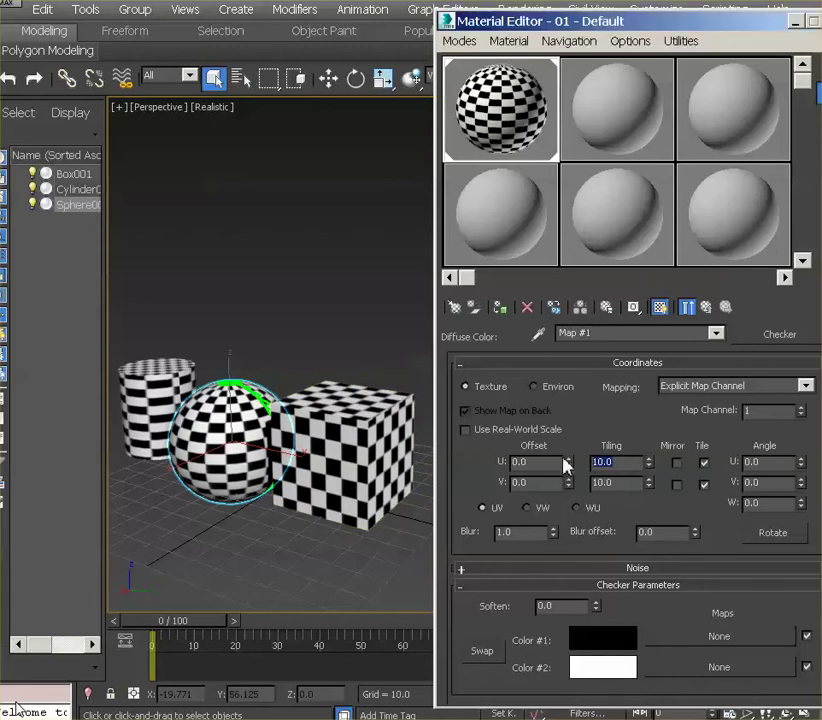
type("15")
key("Tab")
type("15")
key("Return")
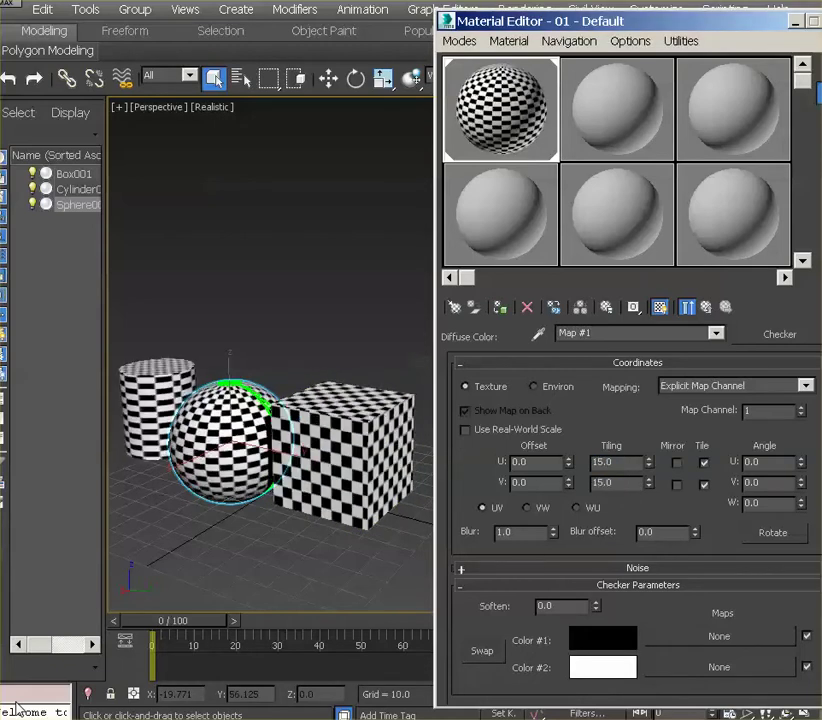
double_click(614, 483)
type("10")
key("Return")
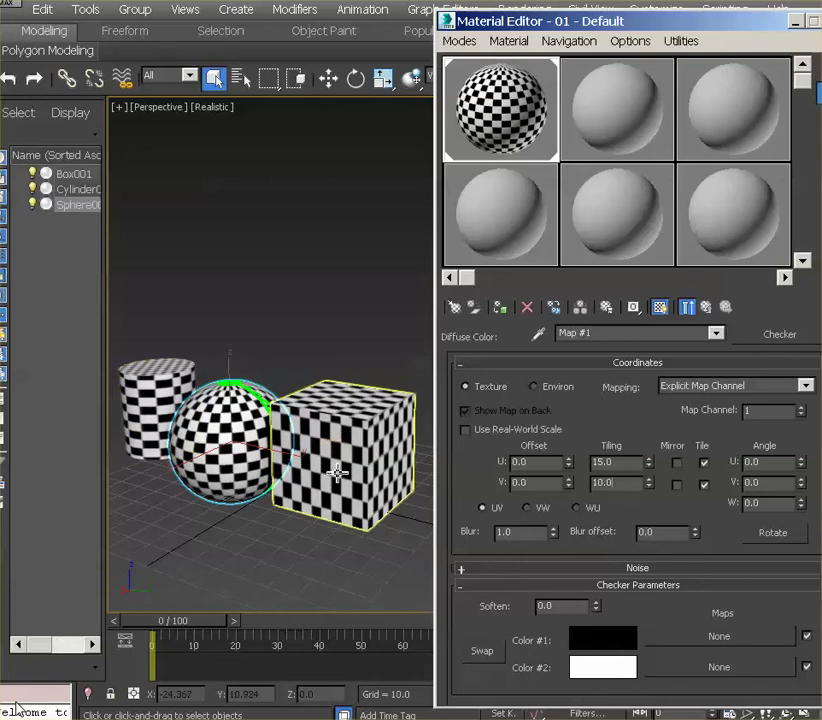
- Assign the unused second material, 02 - Default, to the box and the cylinder
left_click(630, 125)
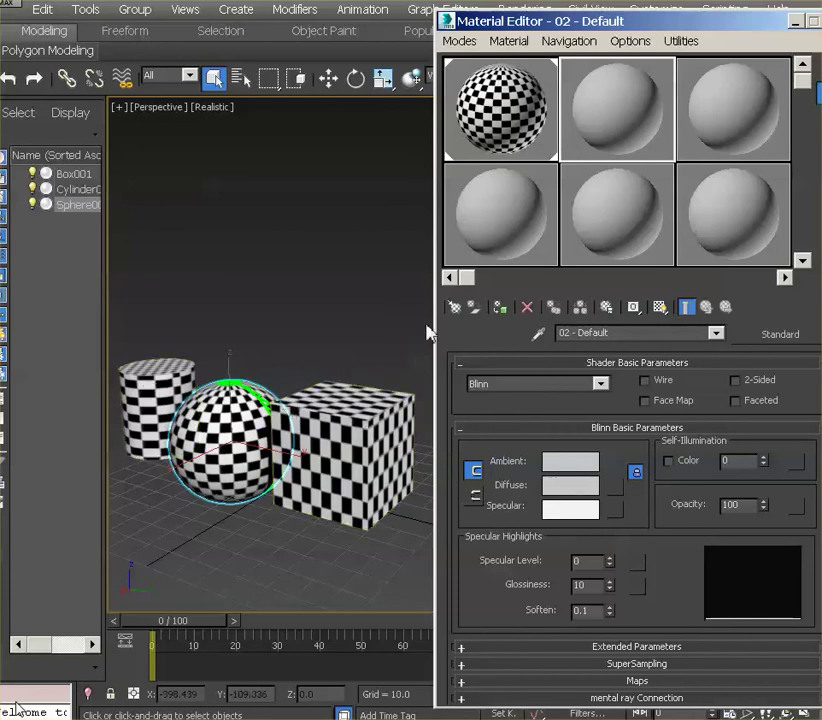
left_click(357, 427)
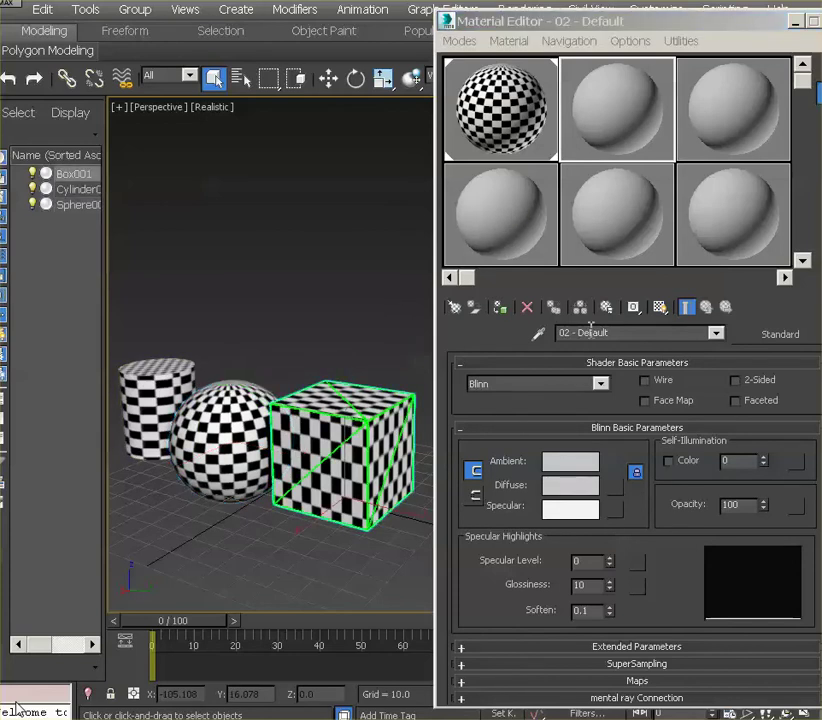
left_click(501, 309)
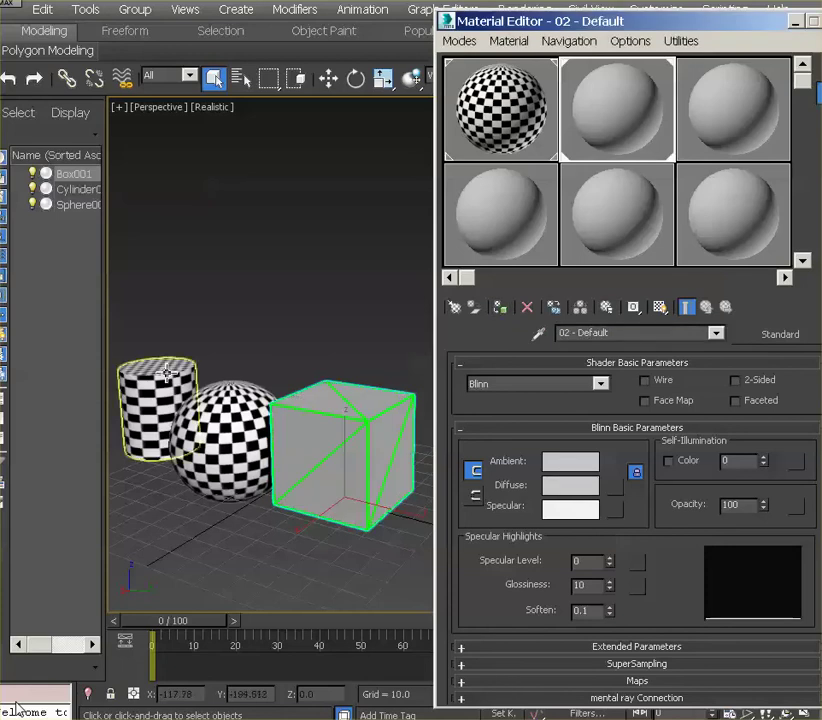
left_click(158, 412)
left_click(501, 309)
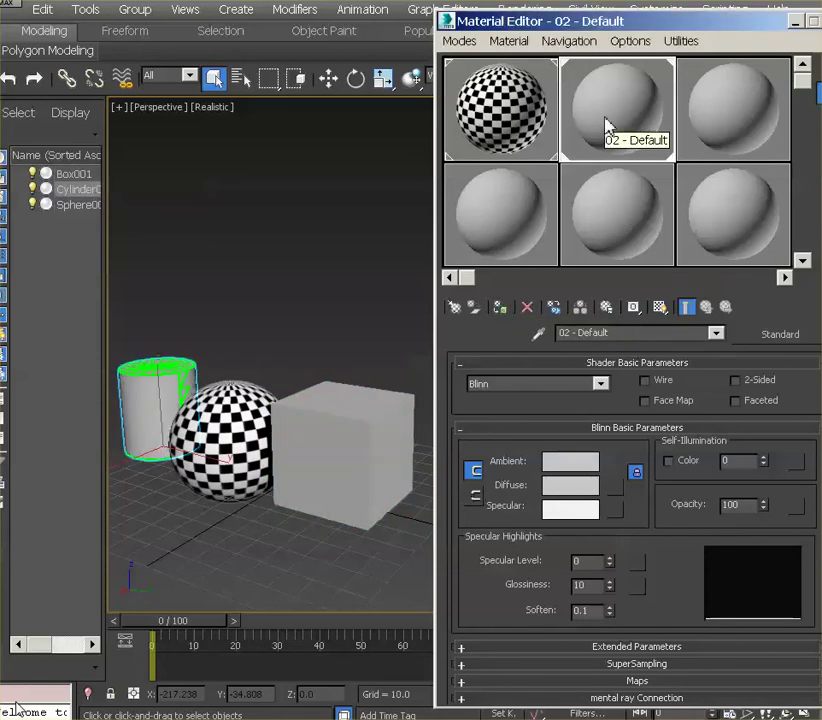
- Give 02 - Default a Checker diffuse map and show it shaded in the viewport
left_click(618, 489)
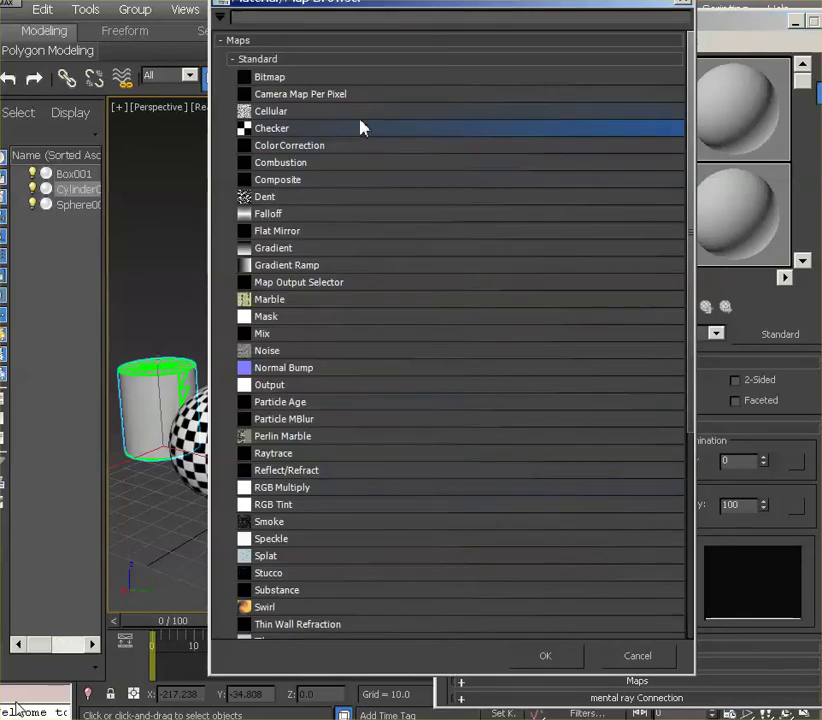
left_click(535, 658)
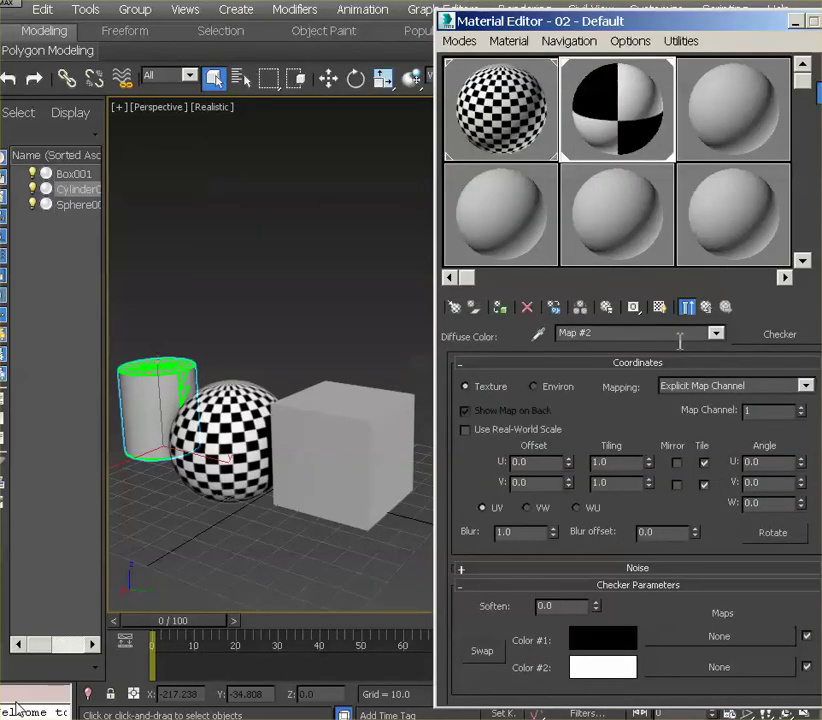
left_click(660, 308)
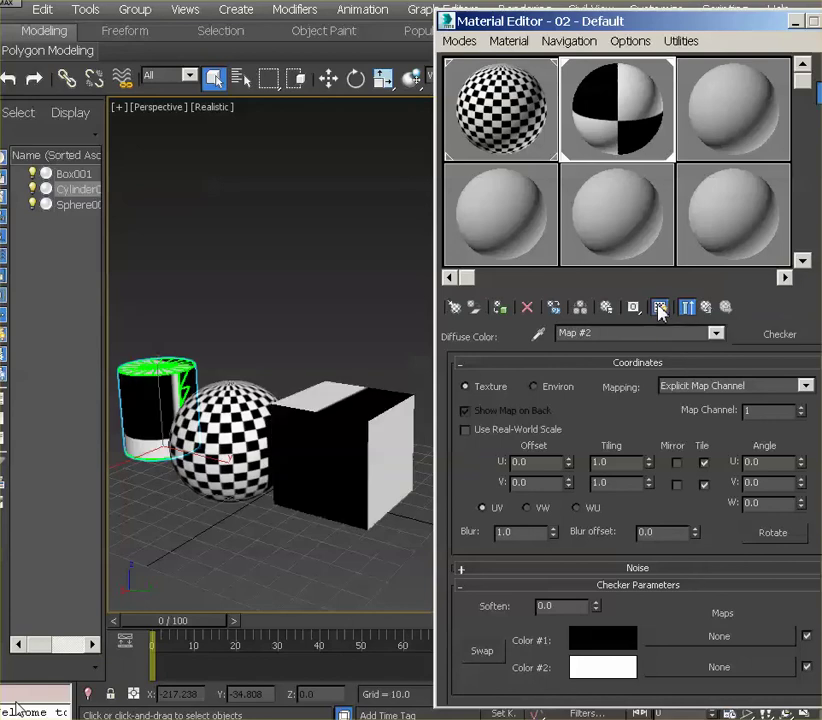
- Set the new Checker map's Tiling U and V to 10
left_click(590, 462)
type("10")
key("Tab")
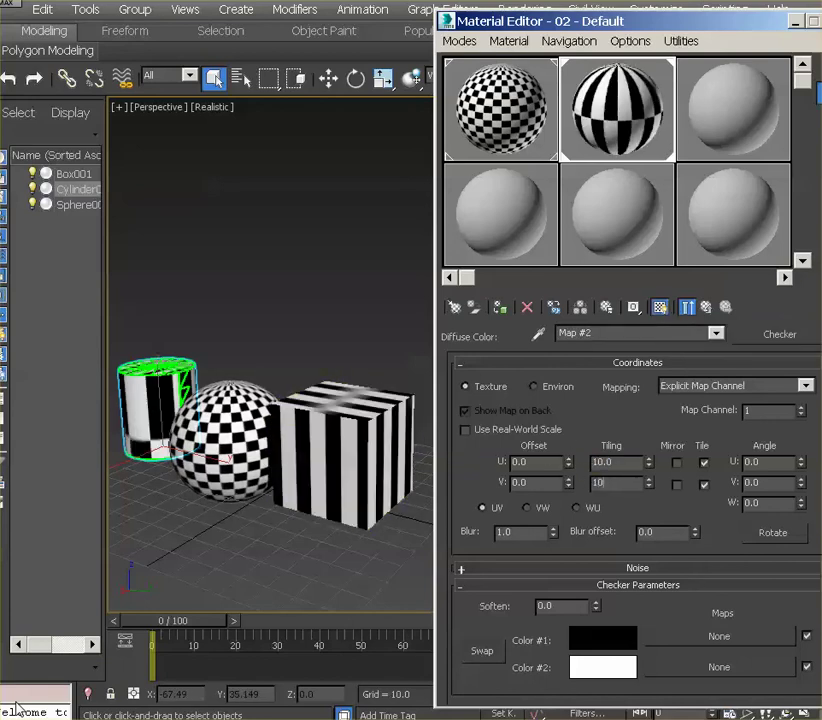
type("10")
key("Return")
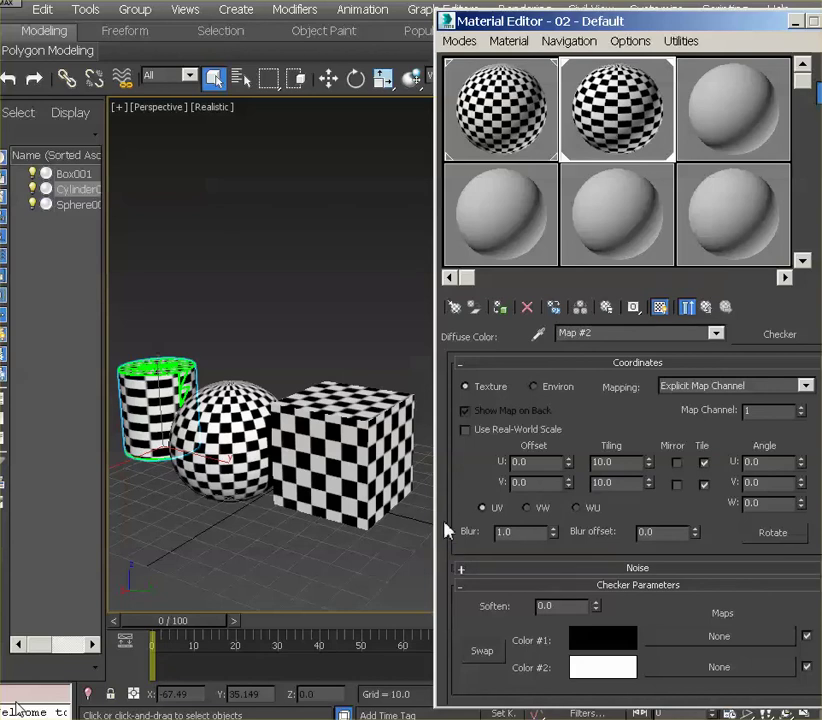